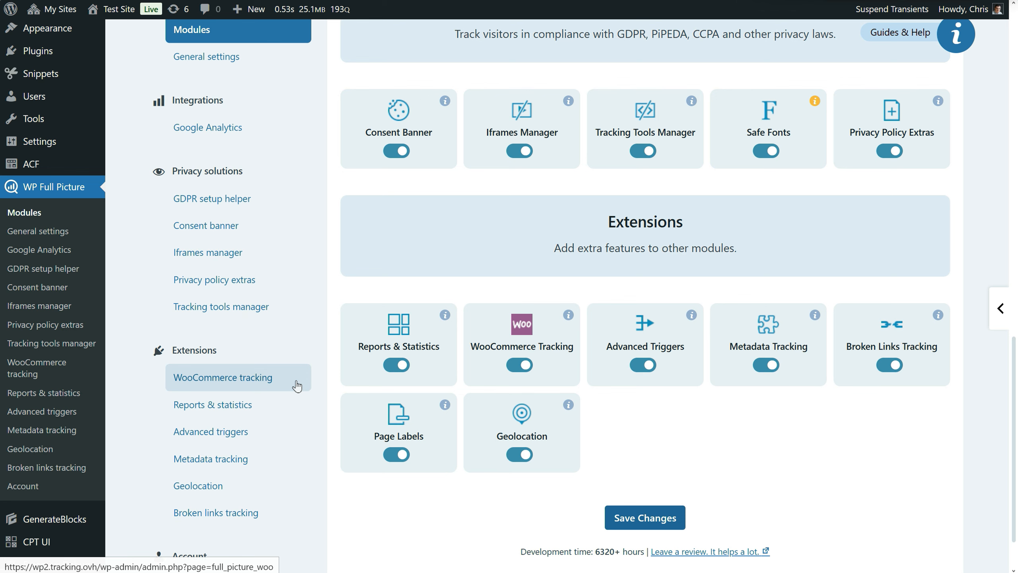
Step: Open the WooCommerce tracking section of the Google Analytics integration to review its settings
scroll(337, 378, "up", 5)
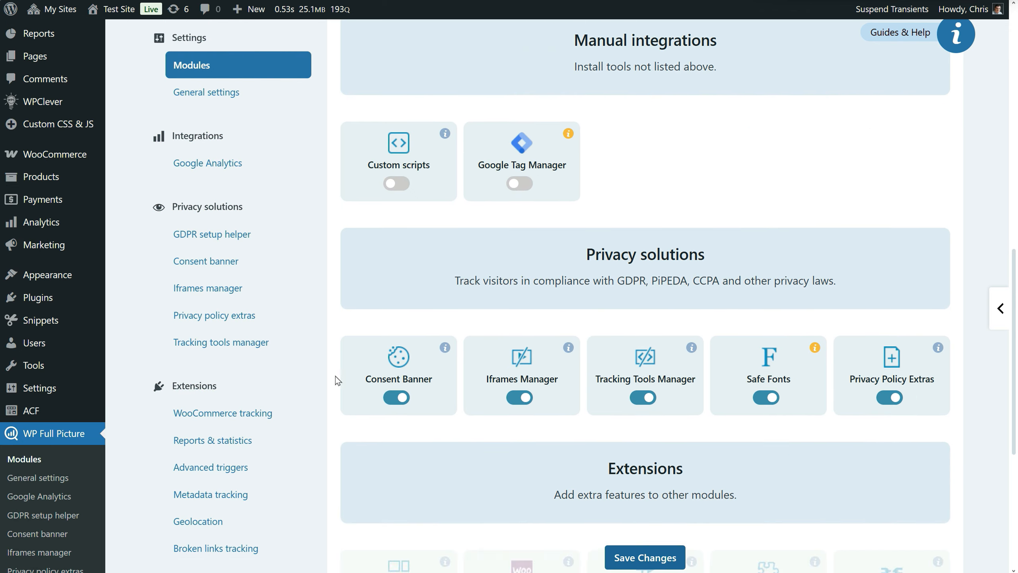
left_click(240, 165)
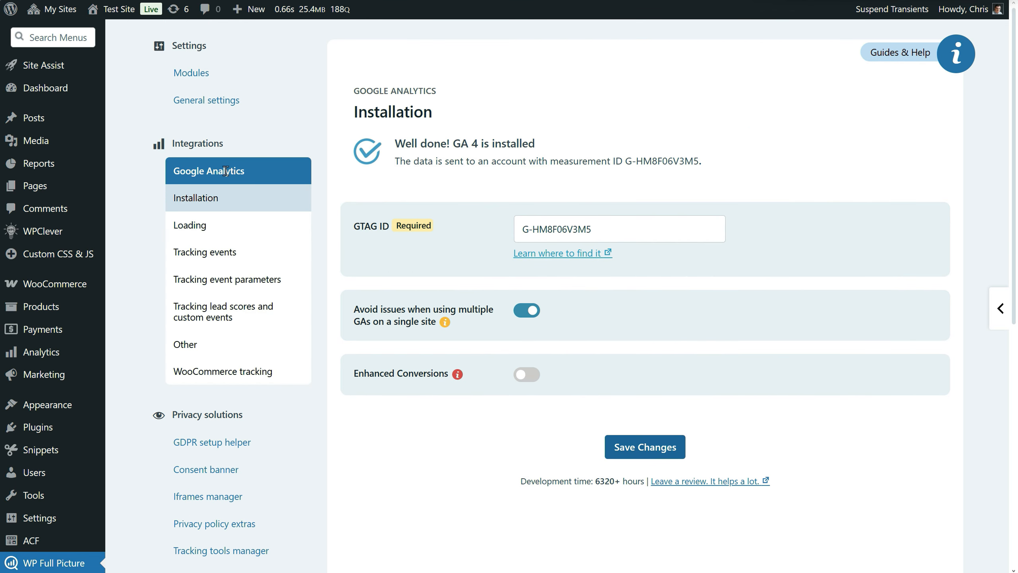
left_click(242, 376)
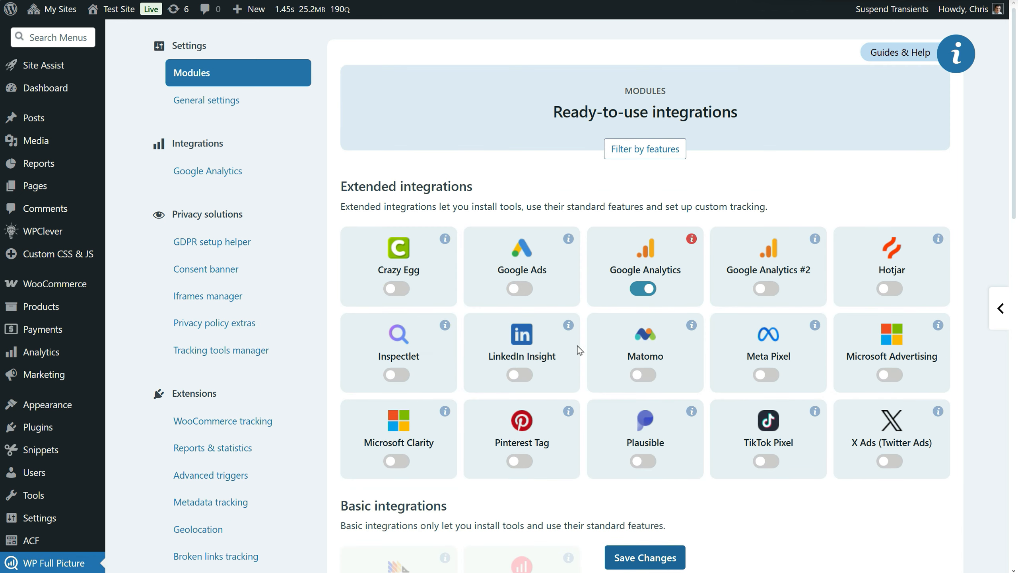
Step: Enable the Google Ads module, save, and review the conversion label fields in its WooCommerce tracking section
left_click(641, 555)
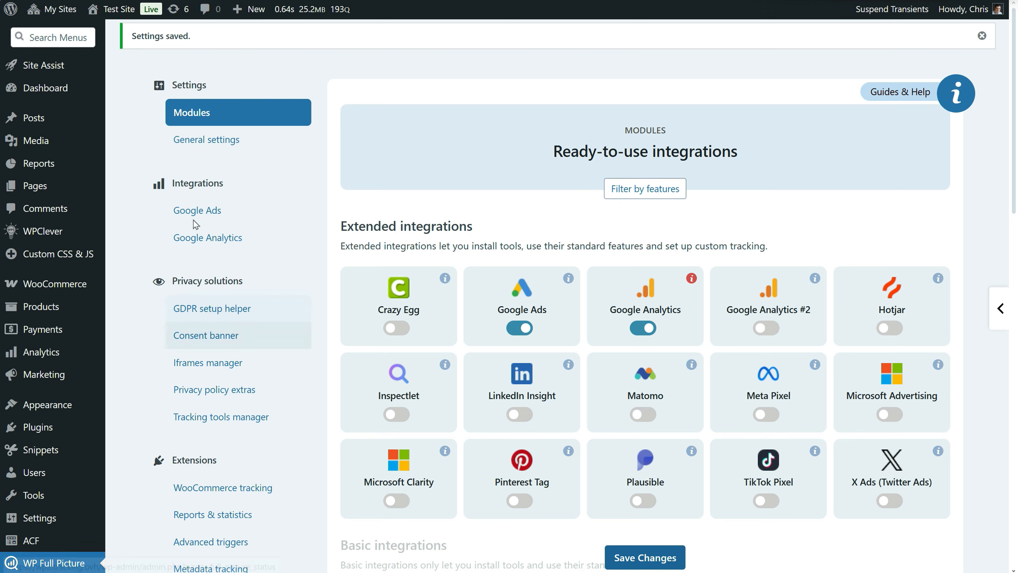
left_click(230, 207)
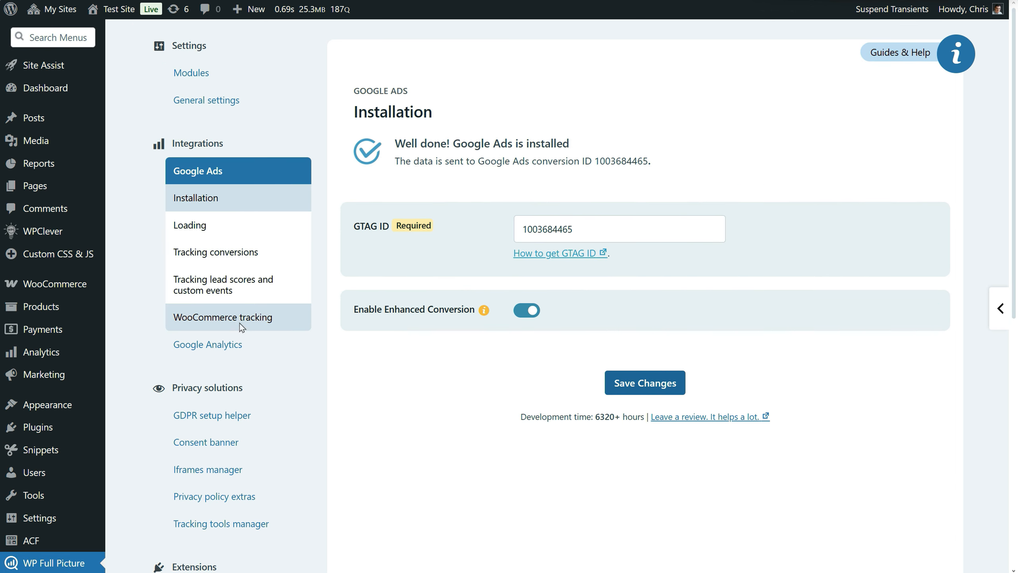
left_click(240, 325)
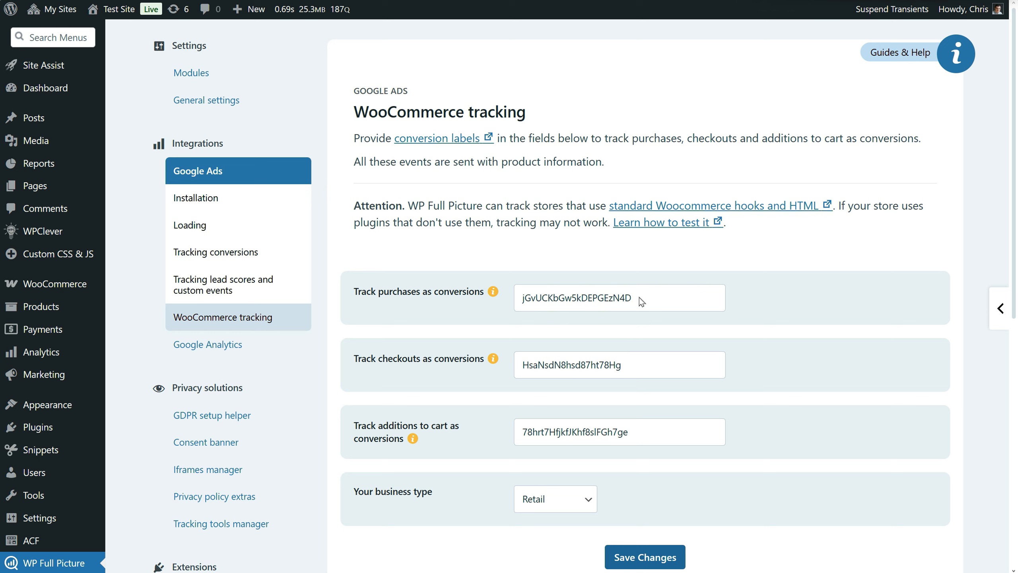
left_click_drag(642, 300, 505, 303)
left_click(642, 309)
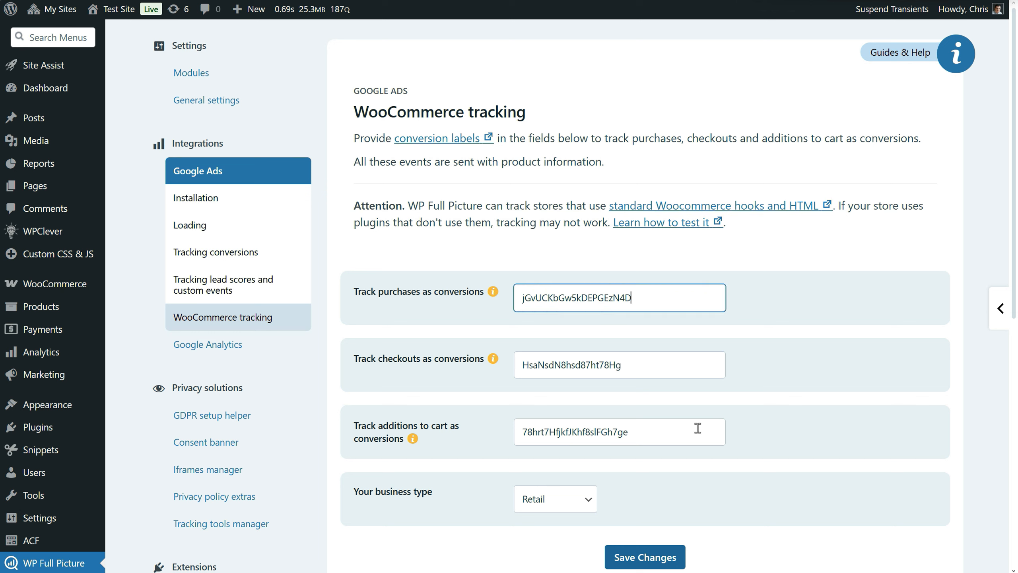
left_click(754, 316)
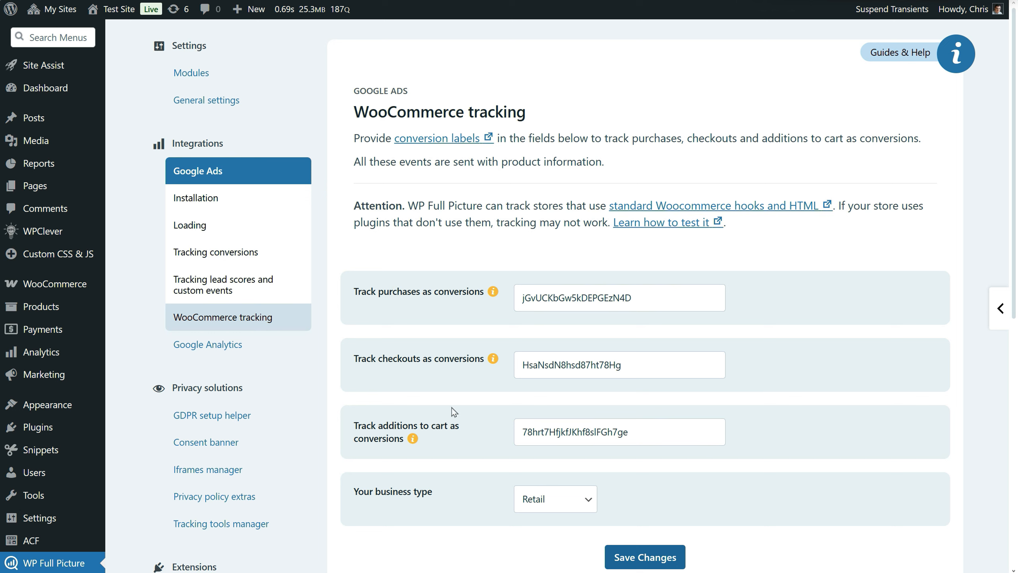
Step: Disable the Google Ads module and save the module settings
left_click(230, 67)
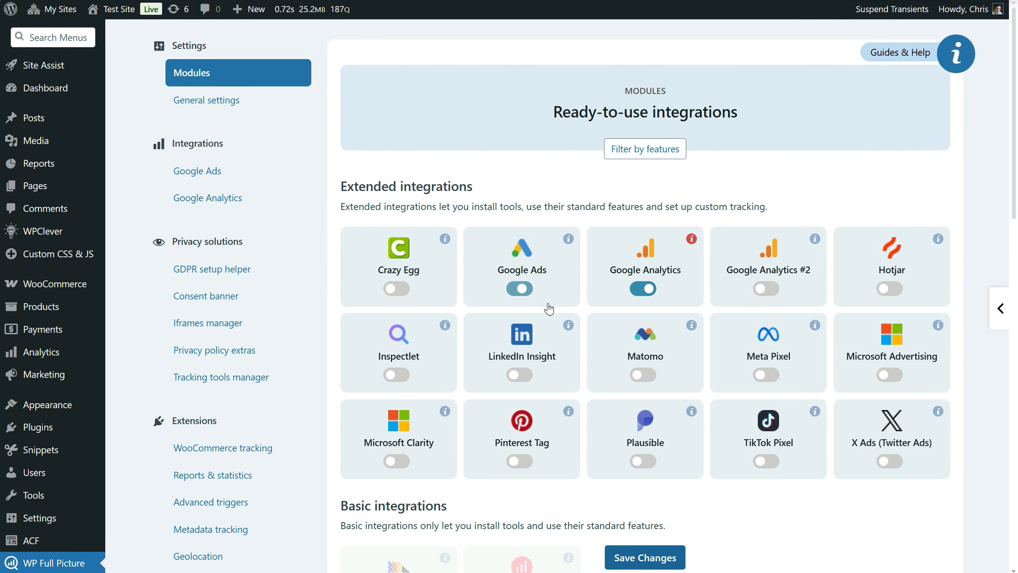
left_click(548, 306)
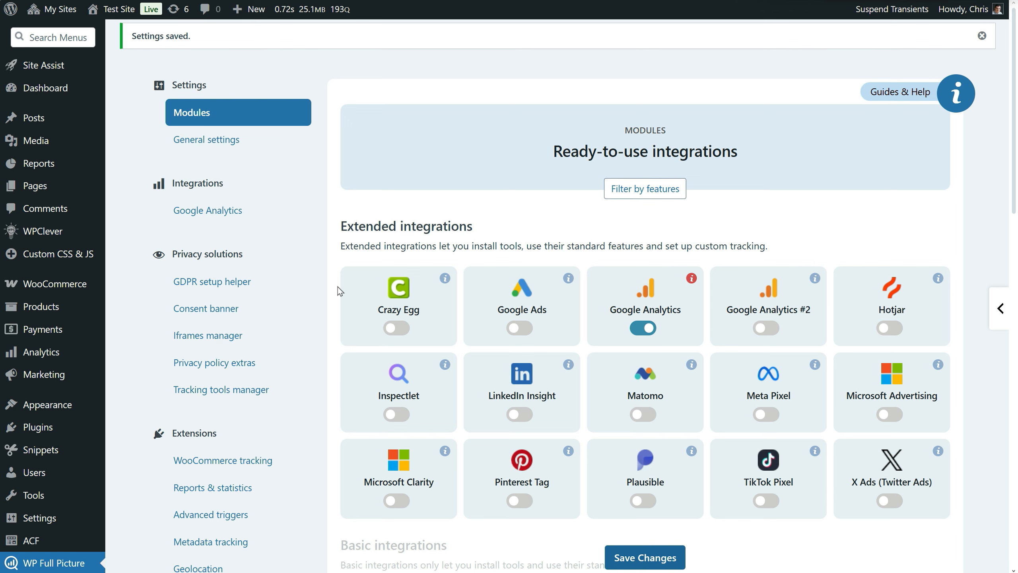
Step: Review the WooCommerce tracking extension's basic settings and read the help on the method of tracking variable products
scroll(337, 287, "down", 5)
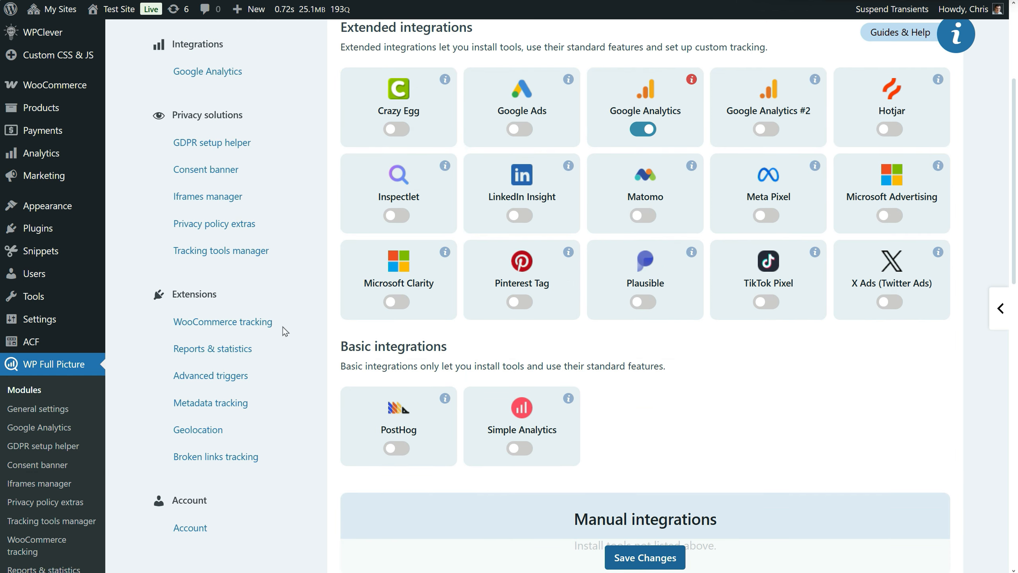
left_click(254, 326)
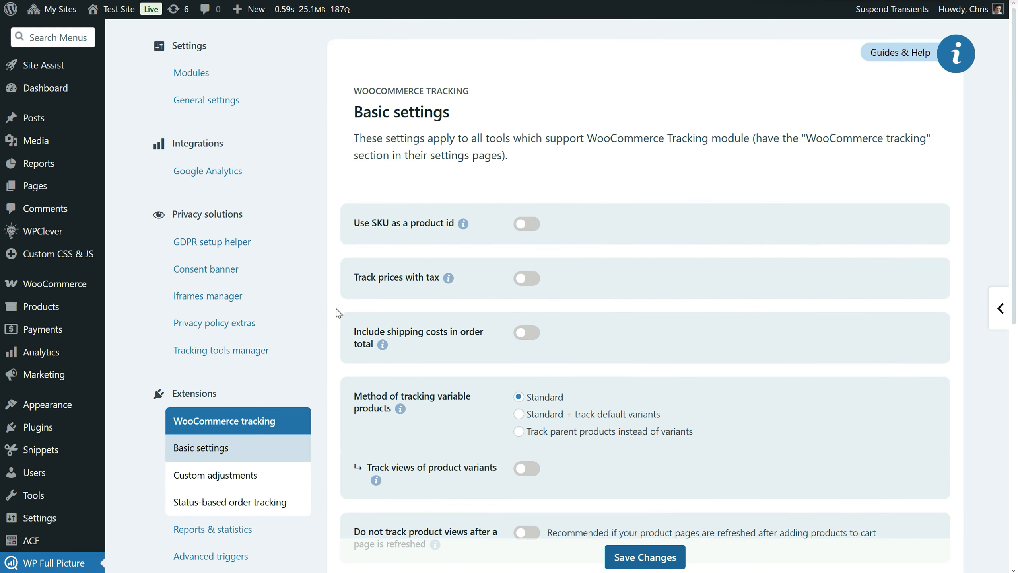
scroll(336, 309, "down", 2)
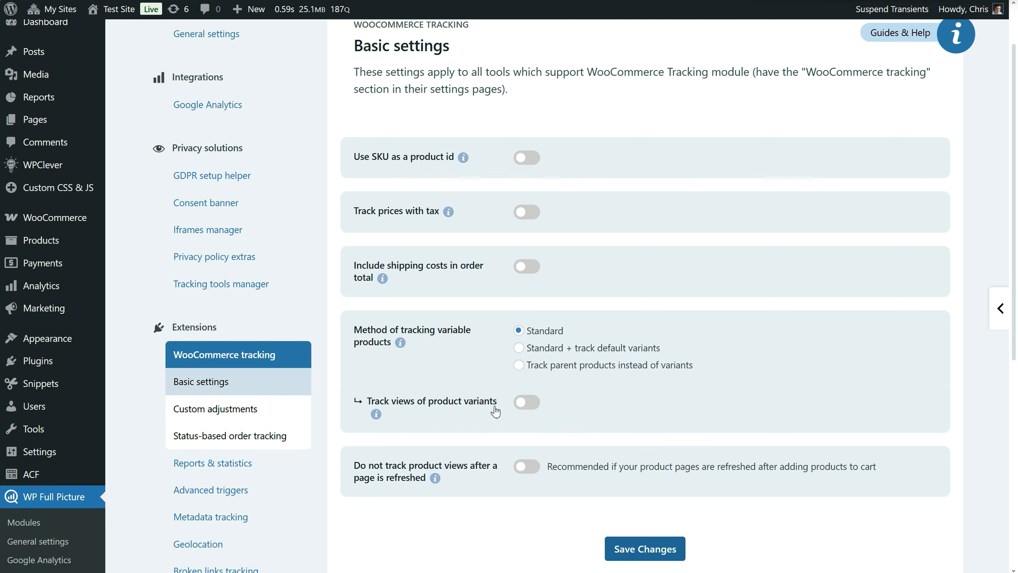
scroll(651, 341, "up", 2)
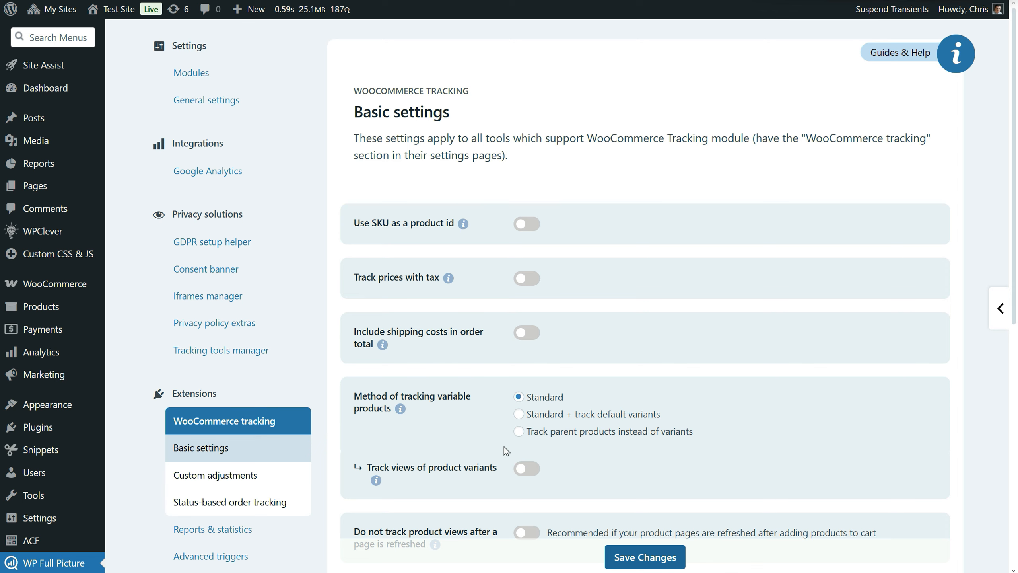
scroll(506, 449, "down", 2)
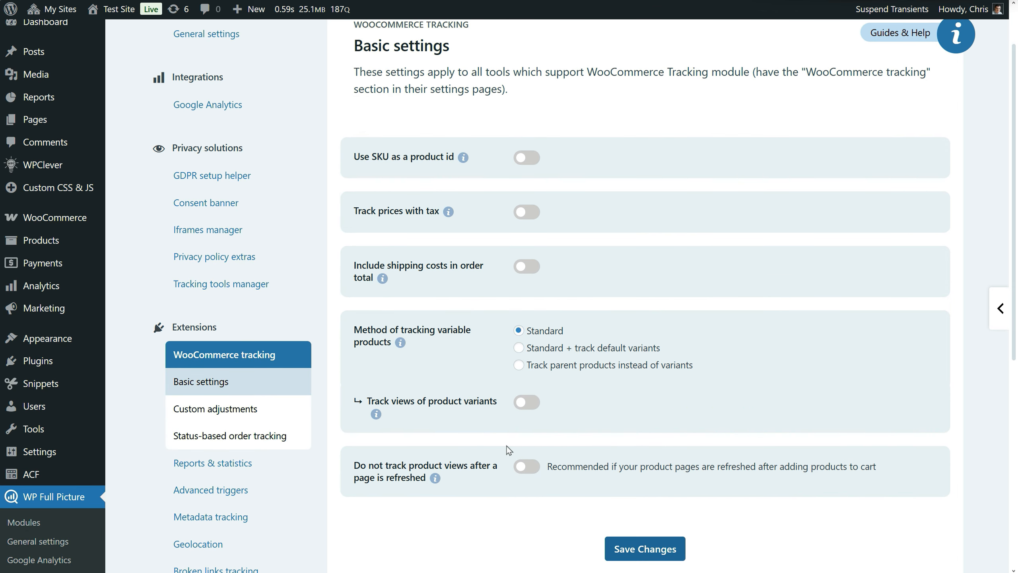
scroll(508, 449, "up", 2)
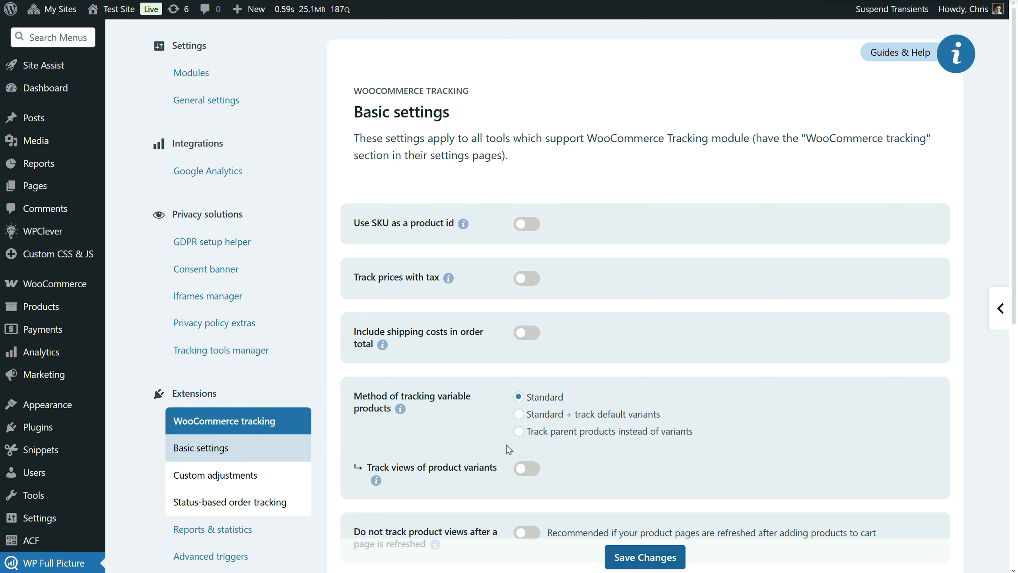
left_click(400, 408)
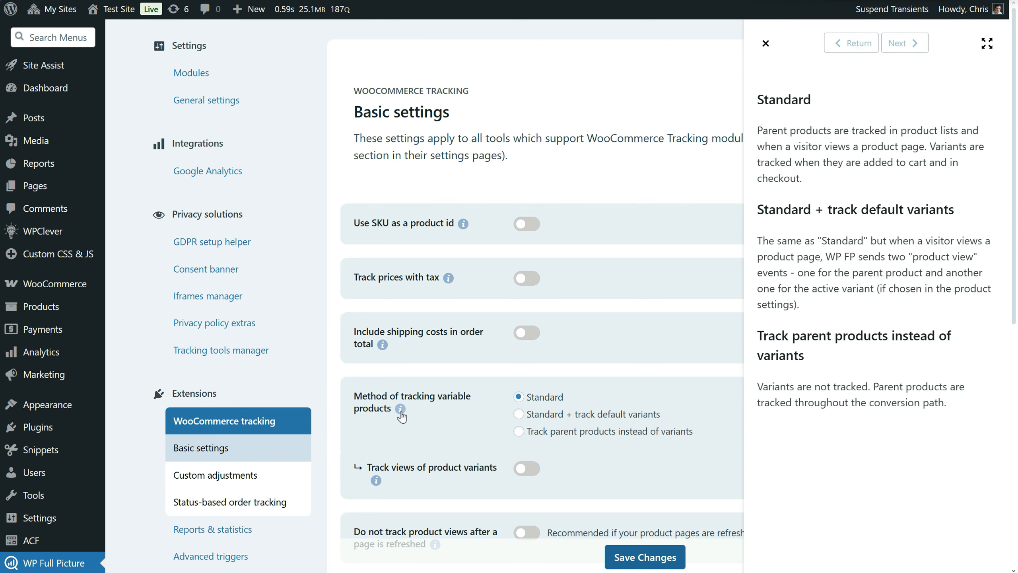
left_click(401, 412)
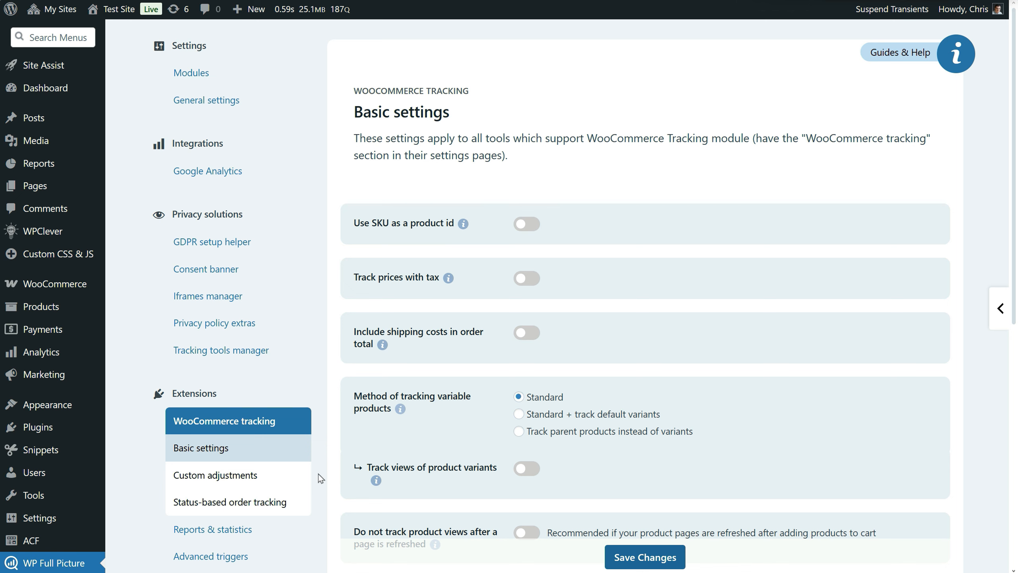
Step: Review the custom adjustments of the WooCommerce tracking extension, including the custom product teaser and wishlist button selectors
left_click(284, 477)
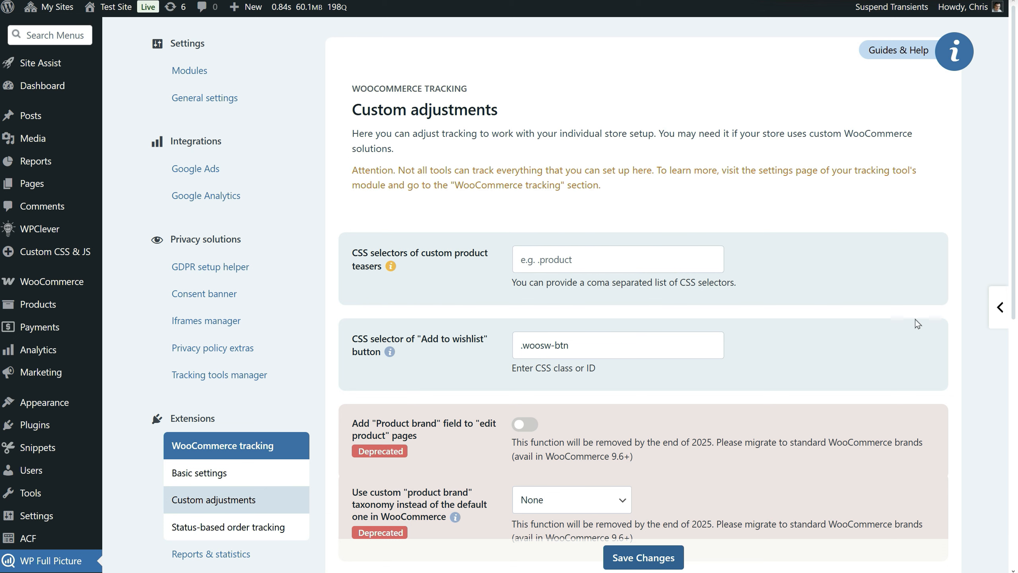
scroll(192, 378, "down", 4)
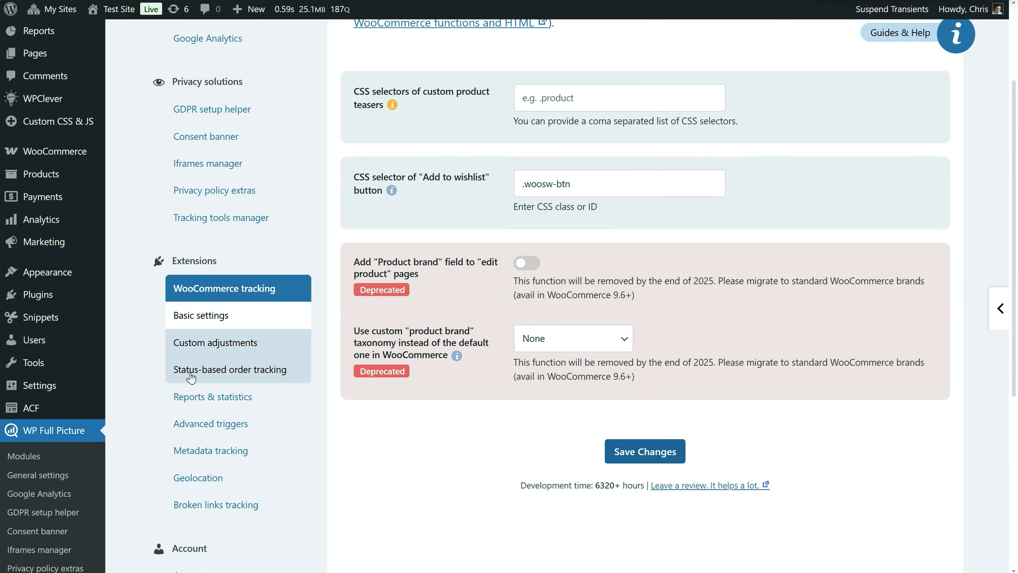
Step: Review the status-based order tracking settings and read through their detailed help text
left_click(300, 378)
scroll(334, 379, "up", 3)
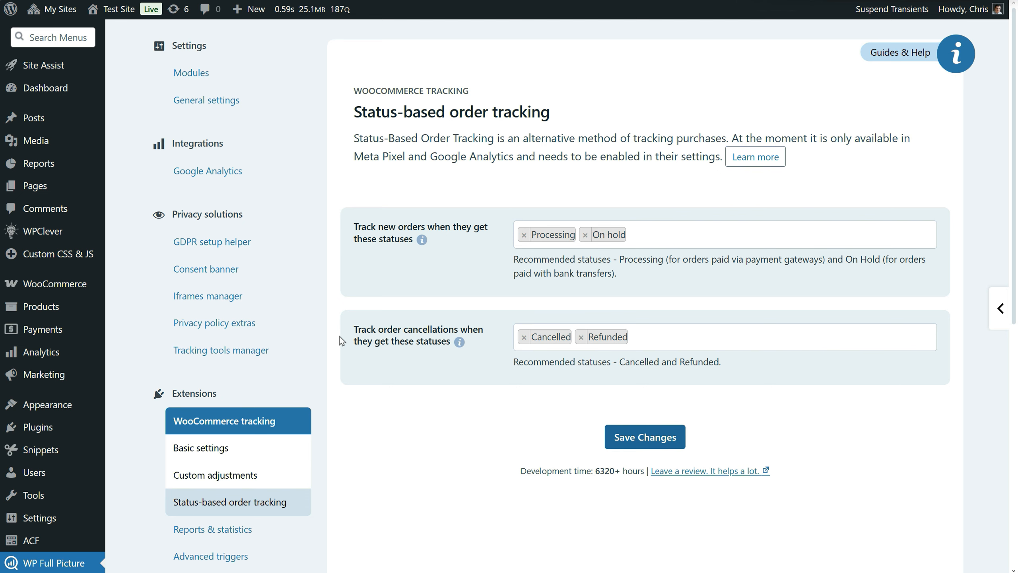
left_click(758, 161)
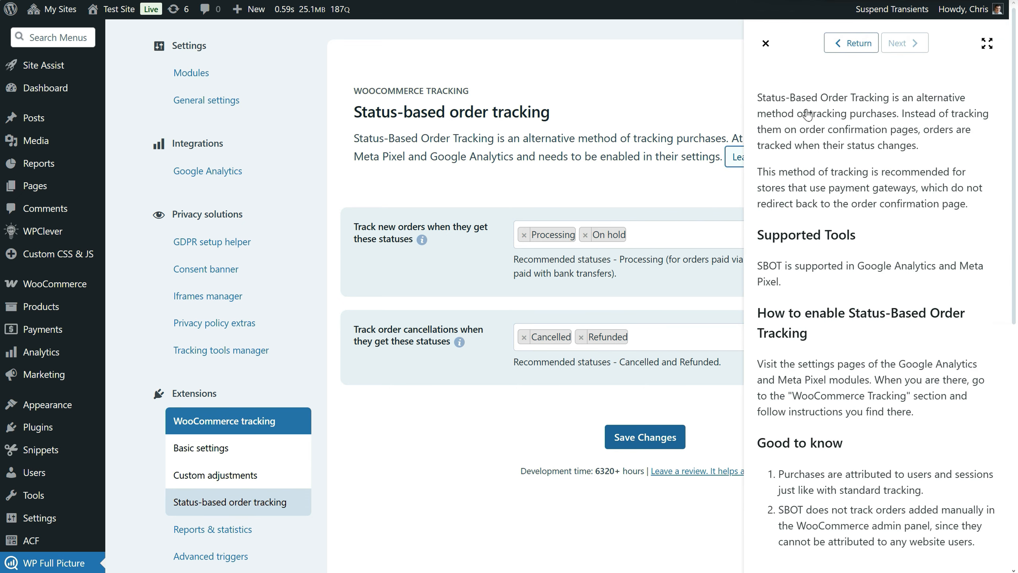
scroll(844, 301, "down", 5)
scroll(844, 301, "up", 5)
left_click(766, 43)
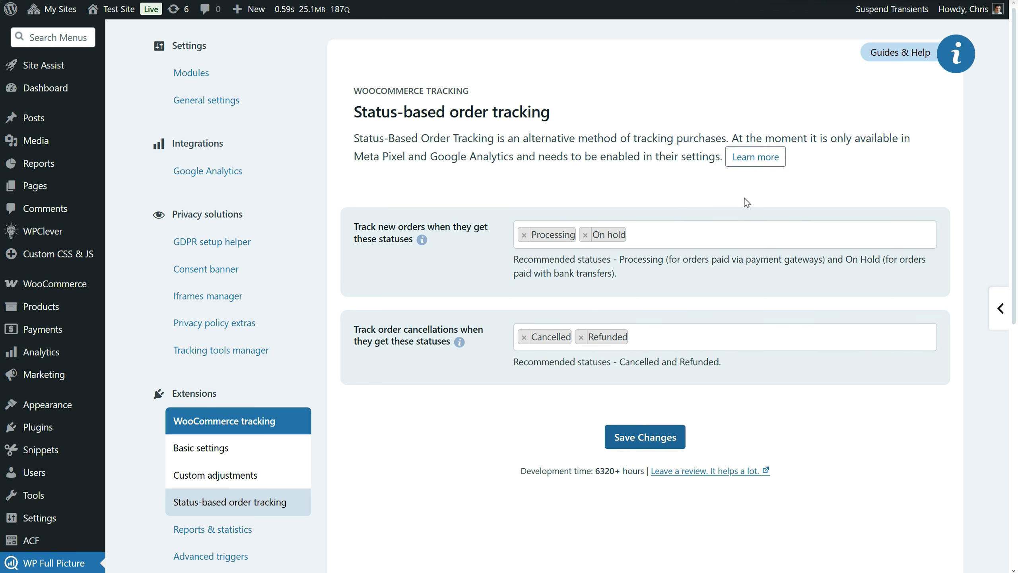
Step: Enable debug mode in the Other section of WP Full Picture's general settings and save the changes
left_click(258, 110)
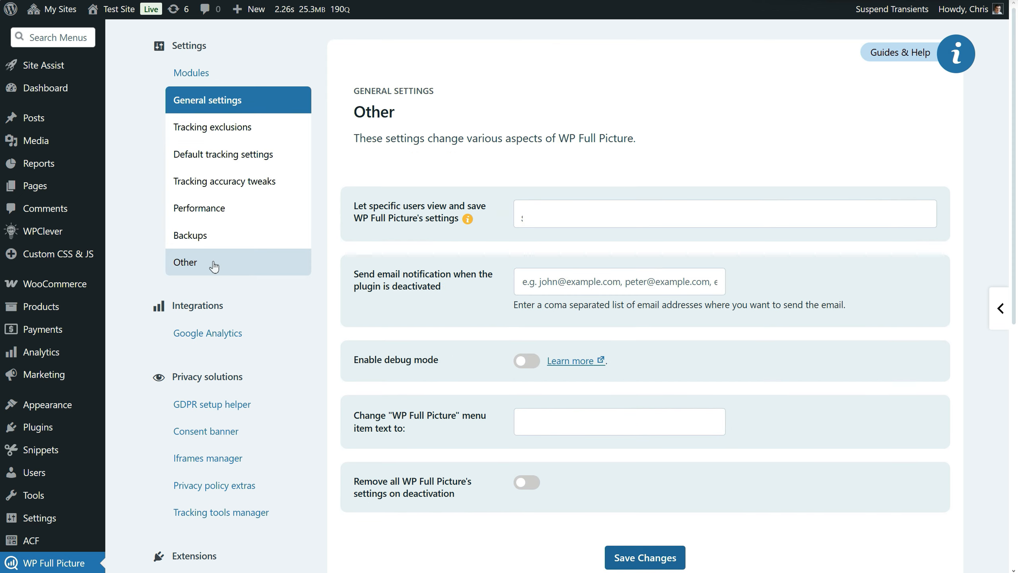
left_click(531, 362)
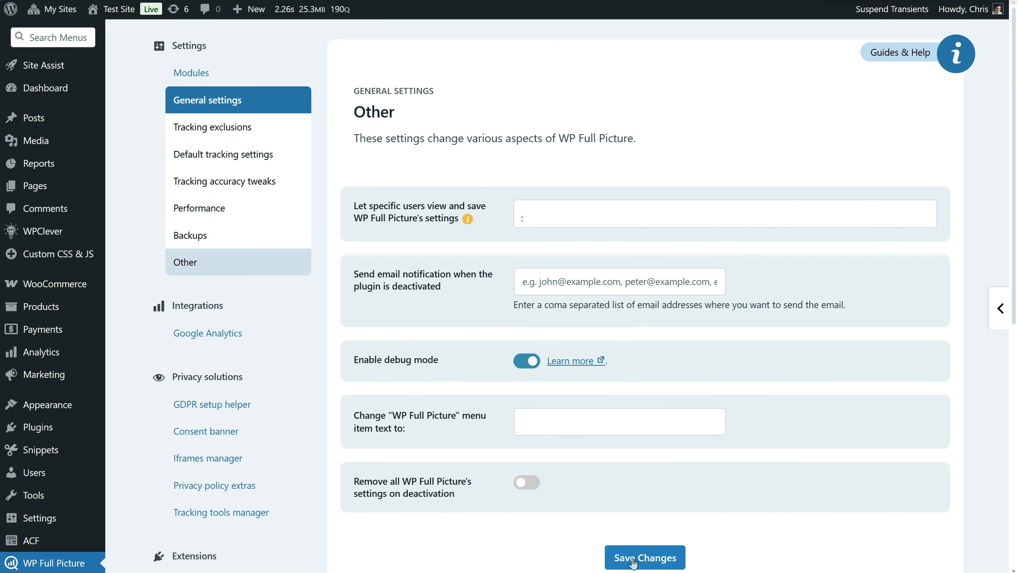
left_click(653, 558)
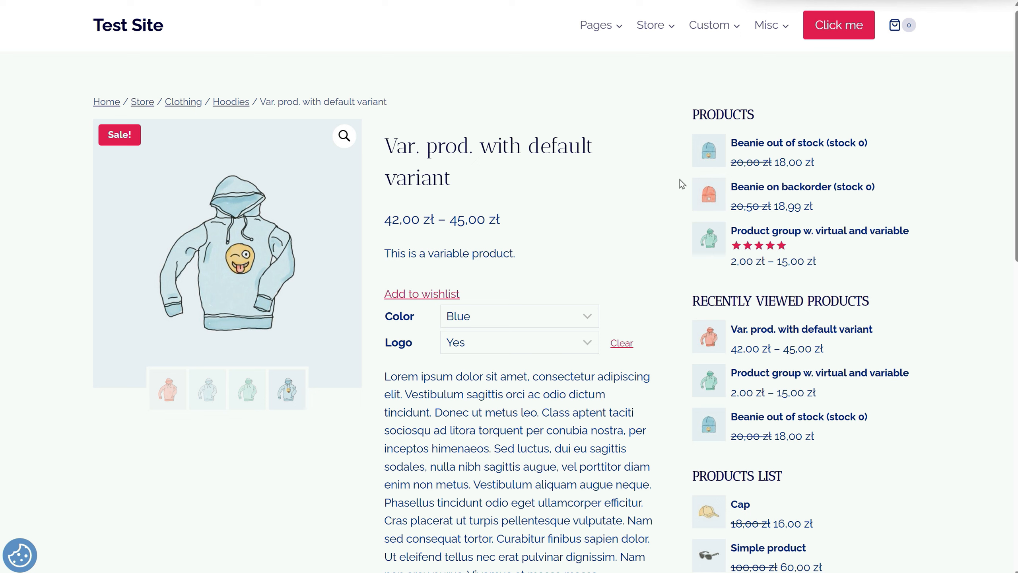
Step: Open the browser's developer console on the storefront's "Var. prod. with default variant" product page and reload the page
right_click(636, 122)
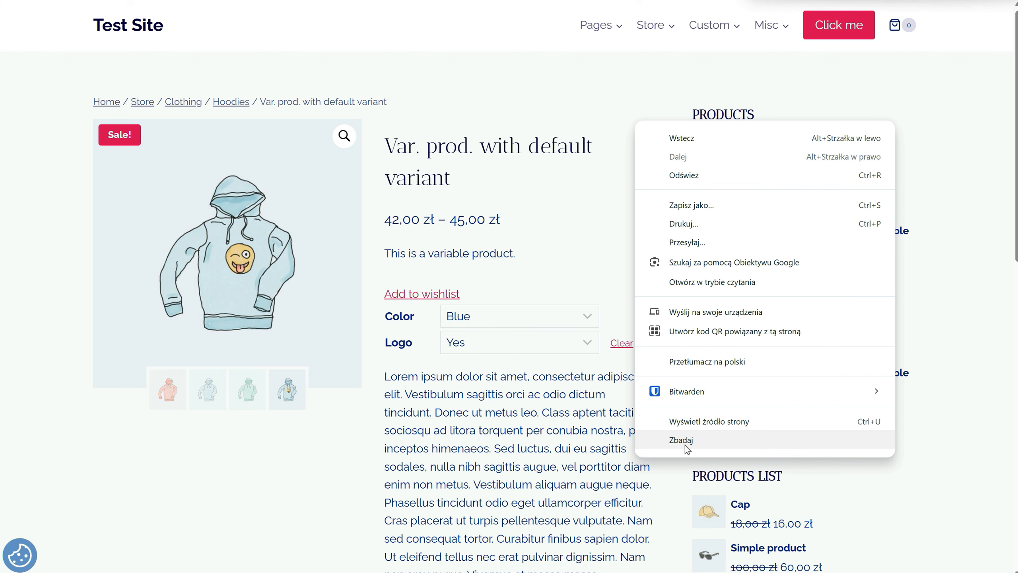
left_click(705, 442)
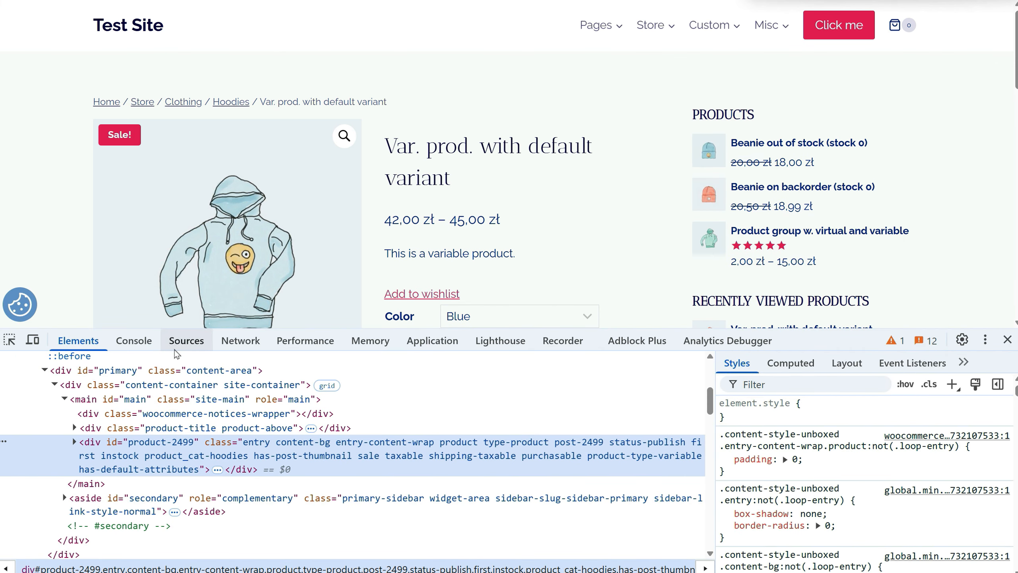
left_click(138, 346)
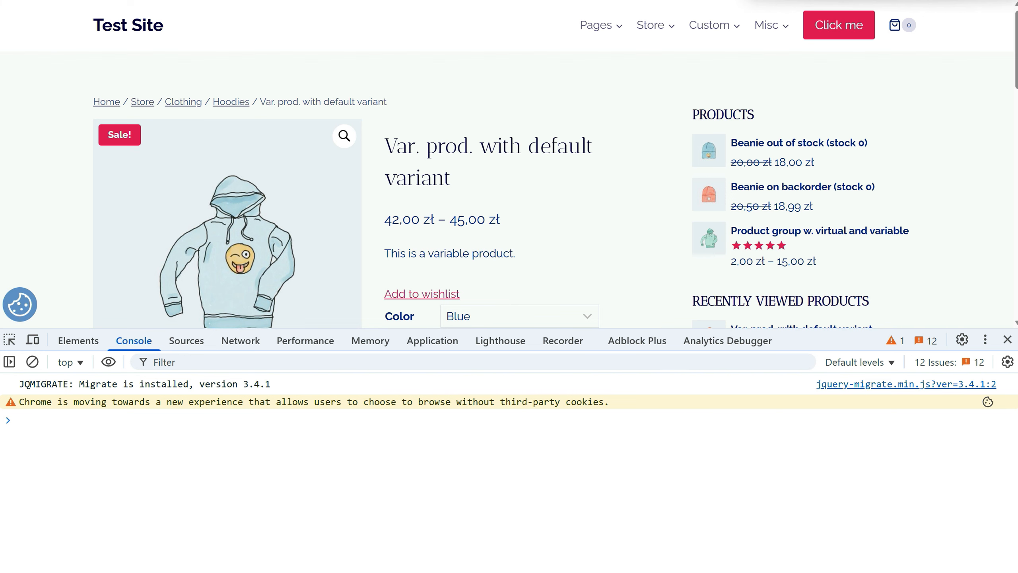
left_click(37, 0)
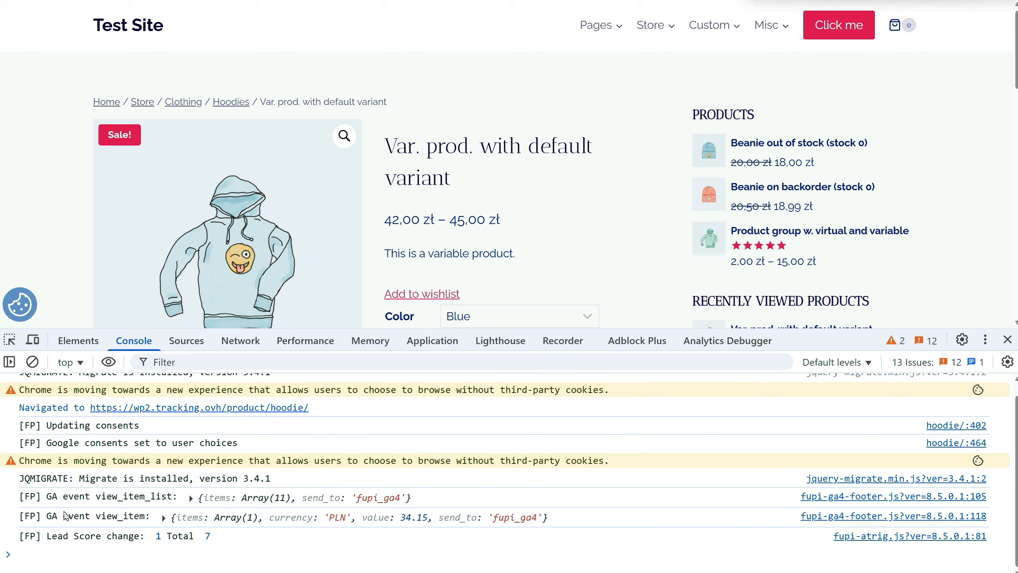
Step: Filter the console messages by "[FP" and inspect the first item sent with the GA view_item_list event
left_click(199, 363)
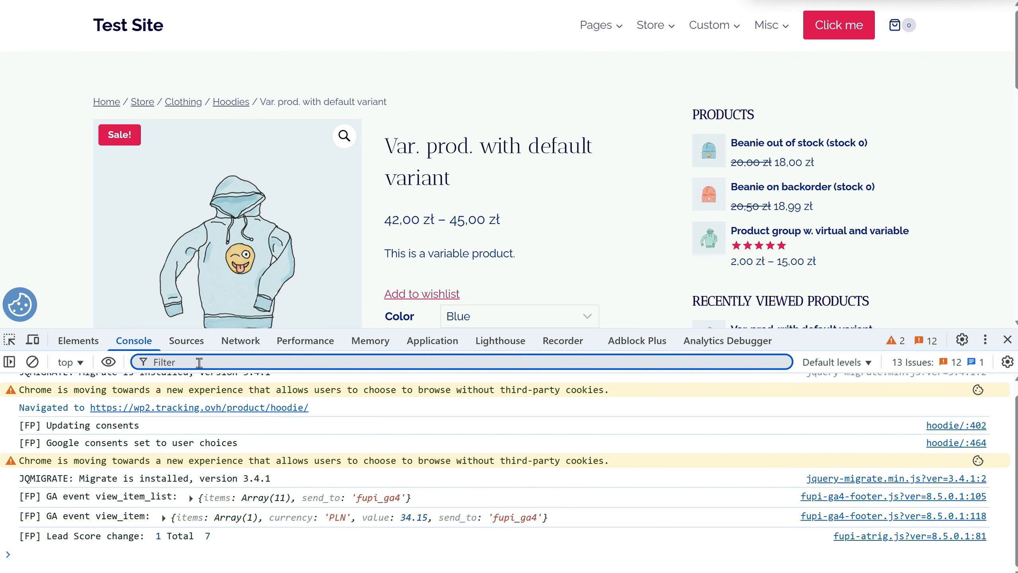
type("[FP")
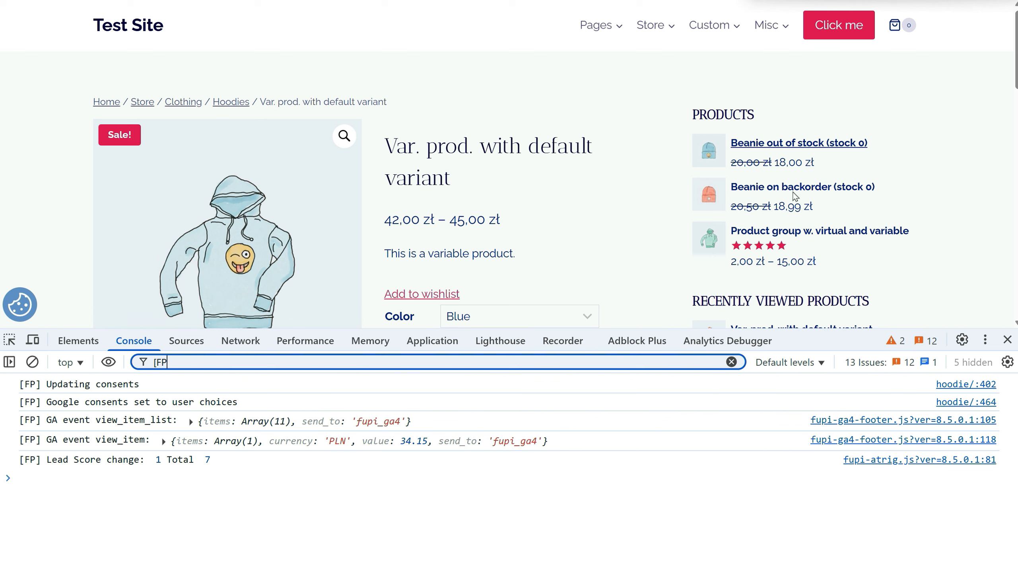
left_click(191, 421)
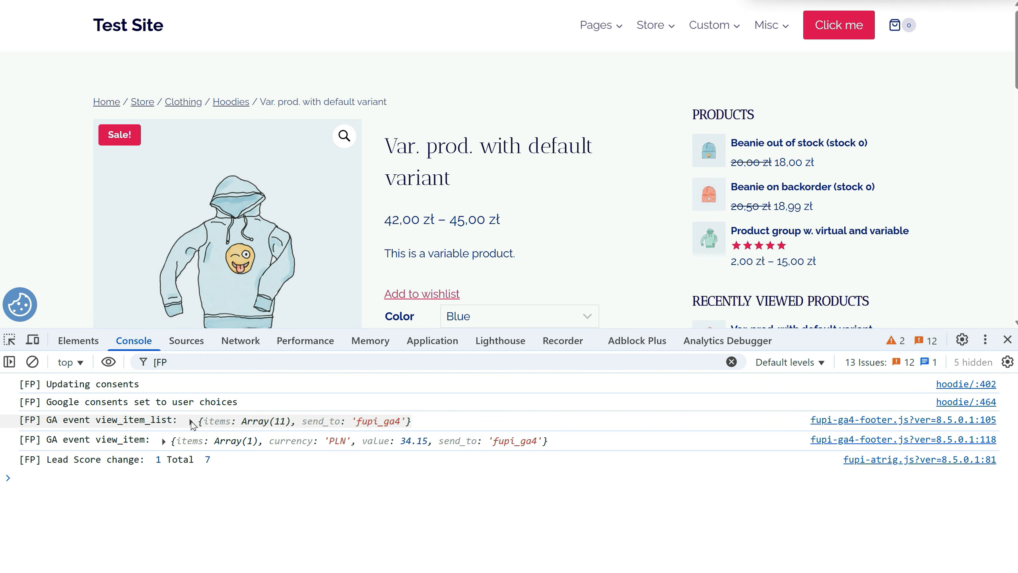
left_click(200, 435)
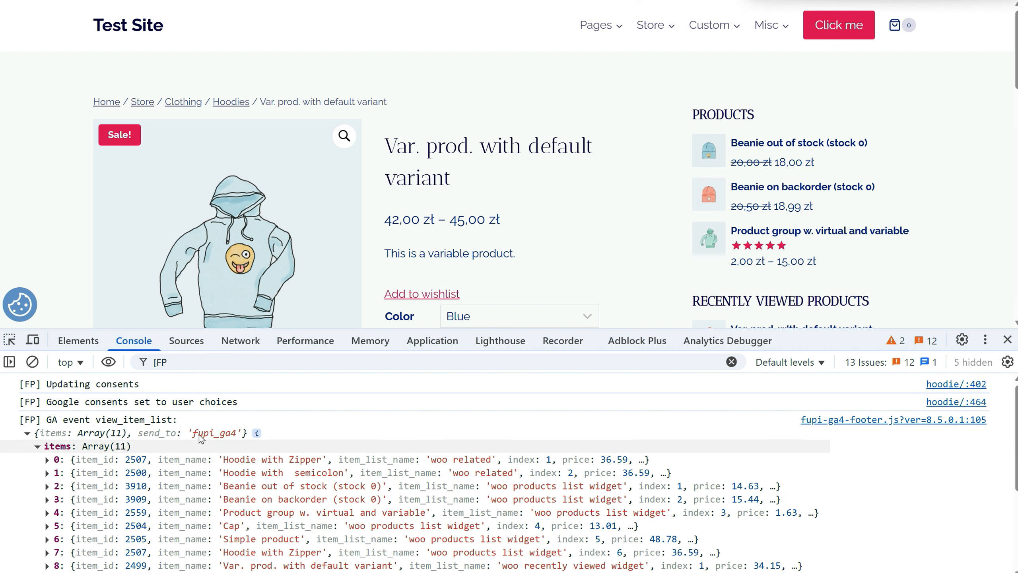
left_click(47, 460)
scroll(88, 441, "down", 2)
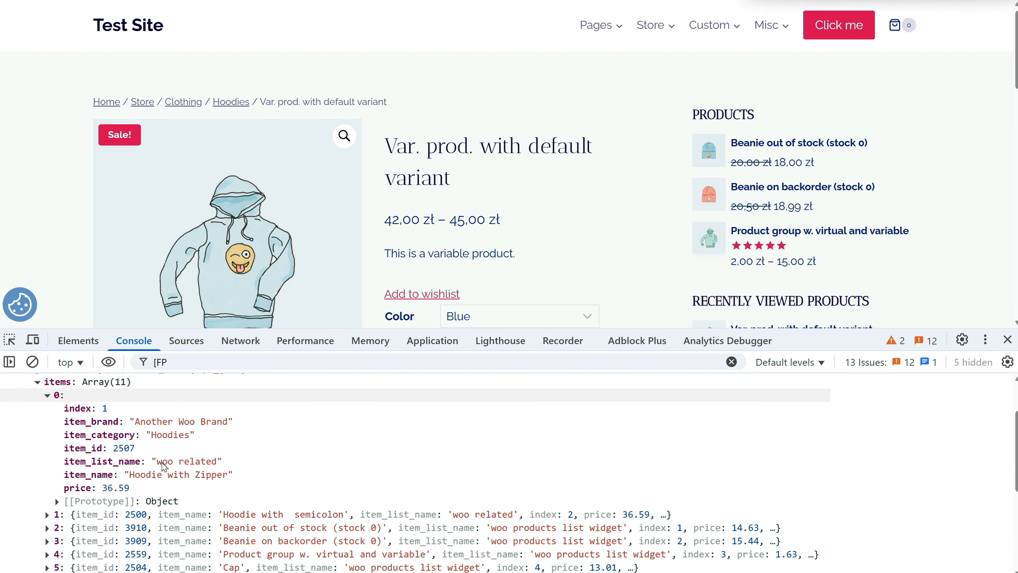
Step: Collapse the details of the first item in the GA view_item_list event's items array
left_click(46, 393)
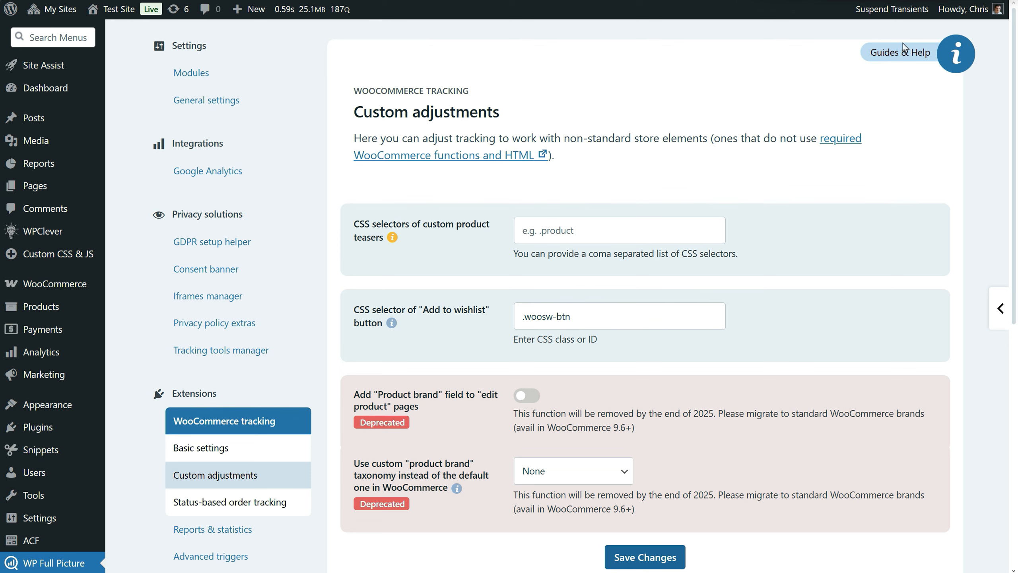
Step: Open the quick guide on technical requirements to track WooCommerce and follow its link to the Woocommerce hooks and HTML documentation
left_click(905, 51)
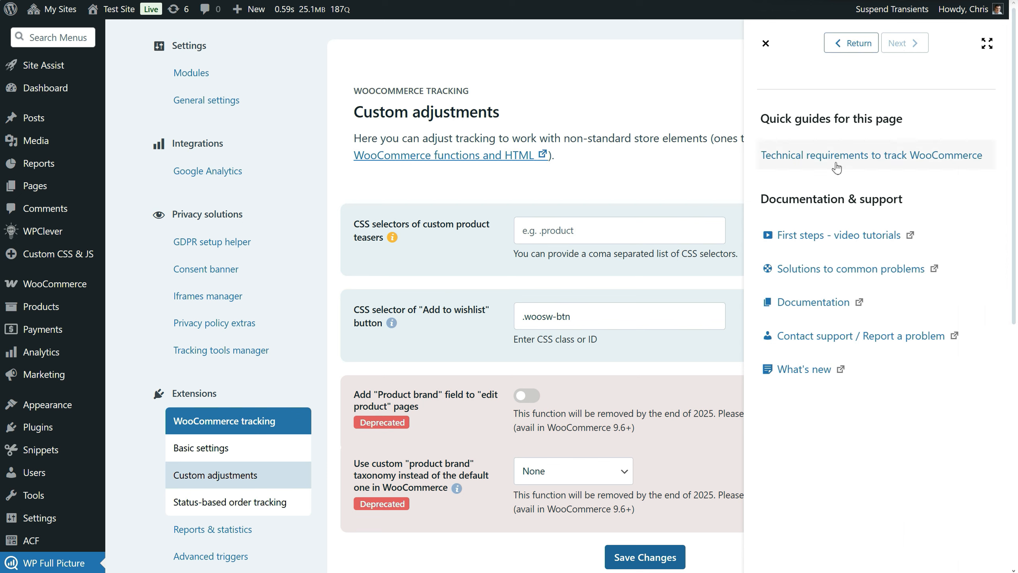
left_click(850, 159)
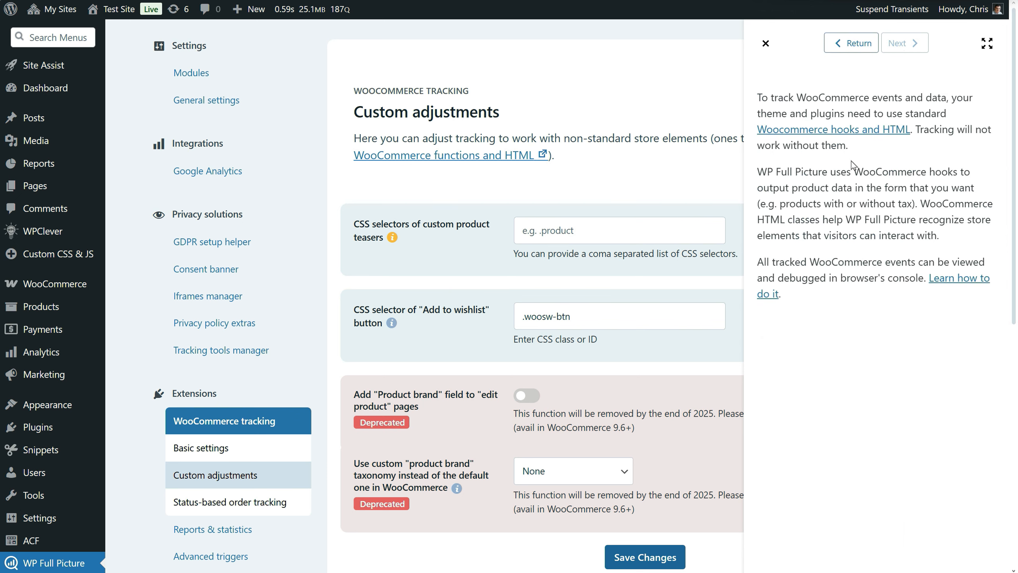
left_click(816, 132)
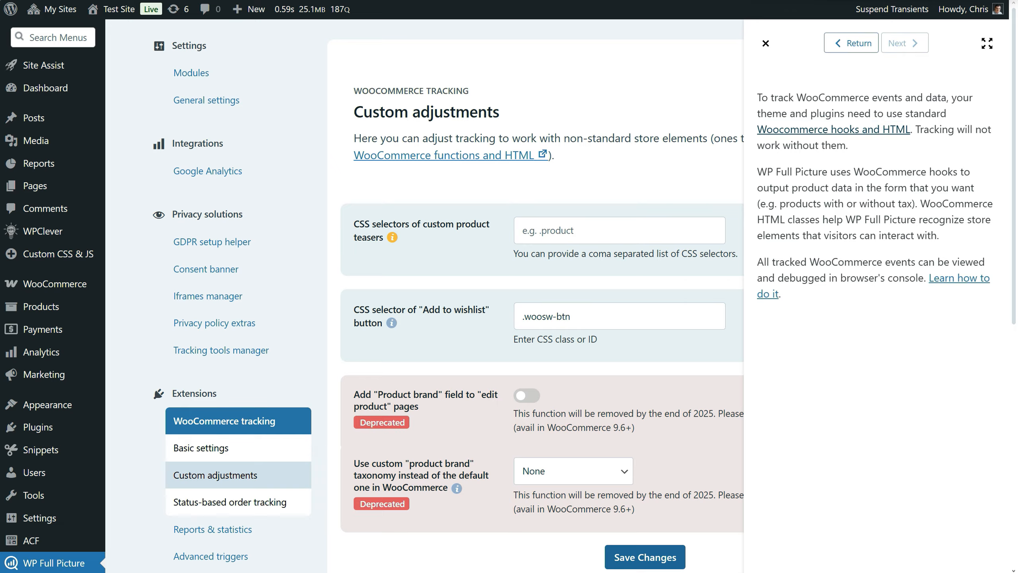
Step: Read the WooCommerce tracking requirements for product teasers in categories and related products, product teasers in widgets, and products in the mini-cart widget
scroll(893, 361, "down", 2)
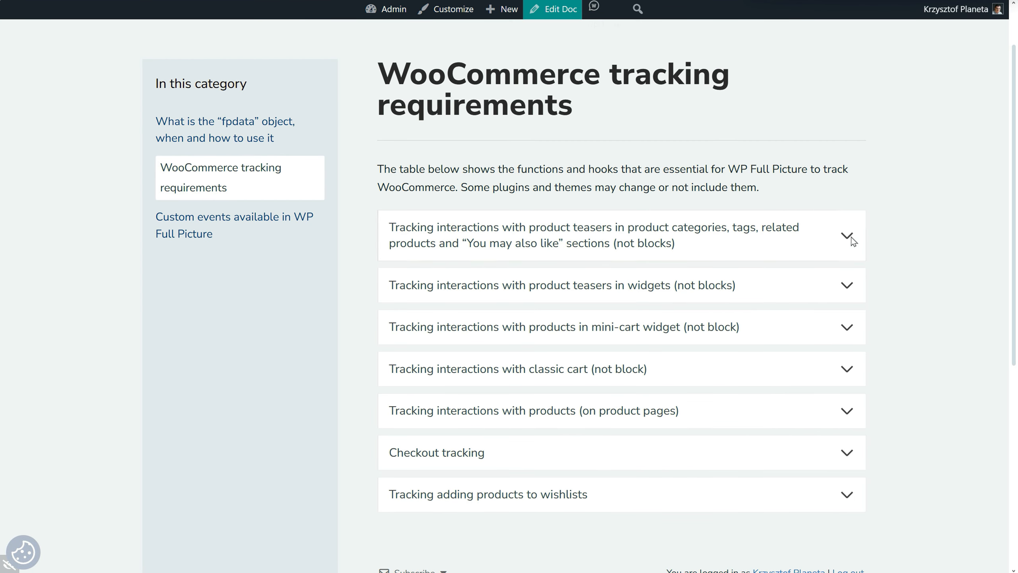
left_click(851, 237)
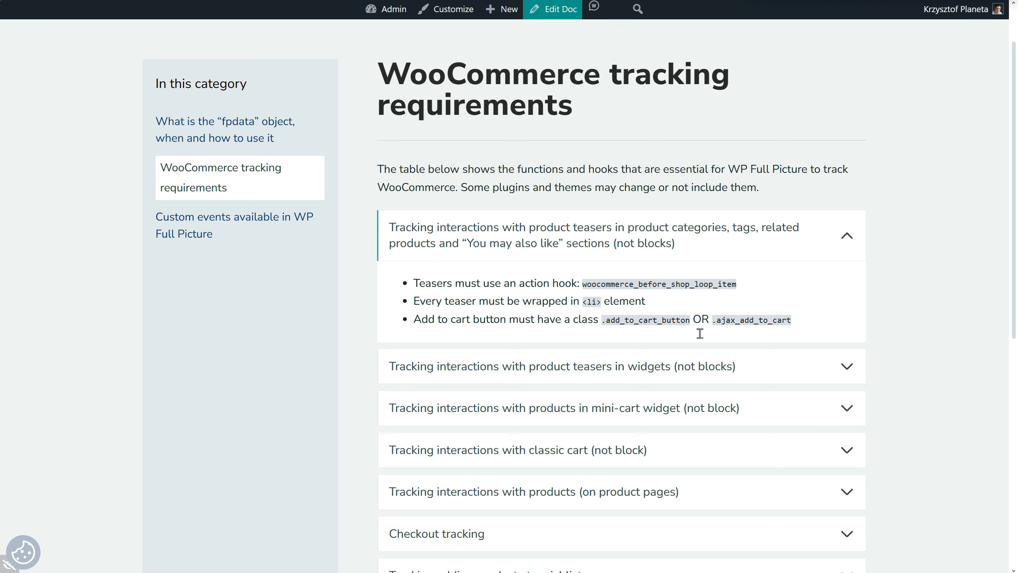
left_click(847, 371)
left_click(849, 395)
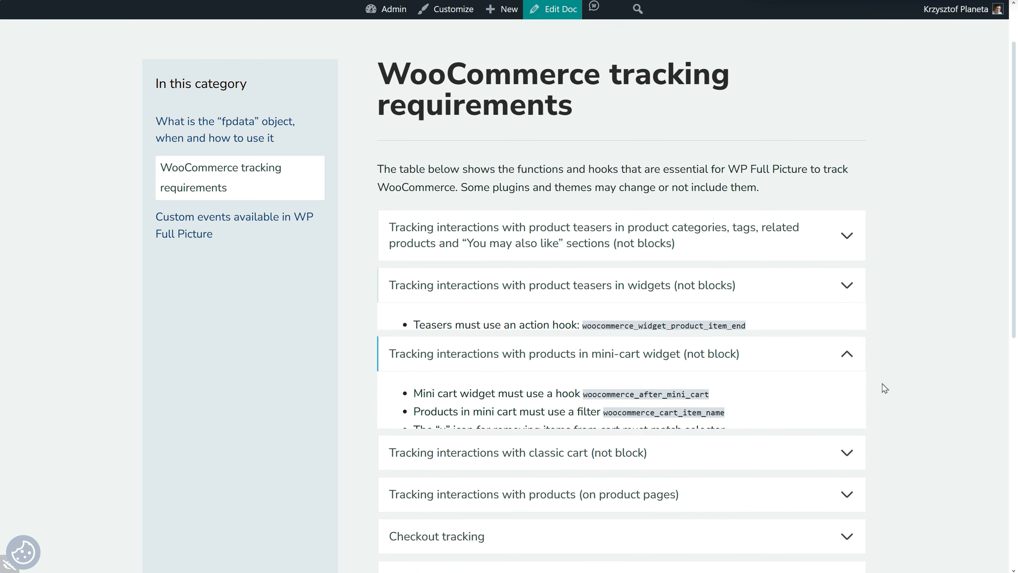